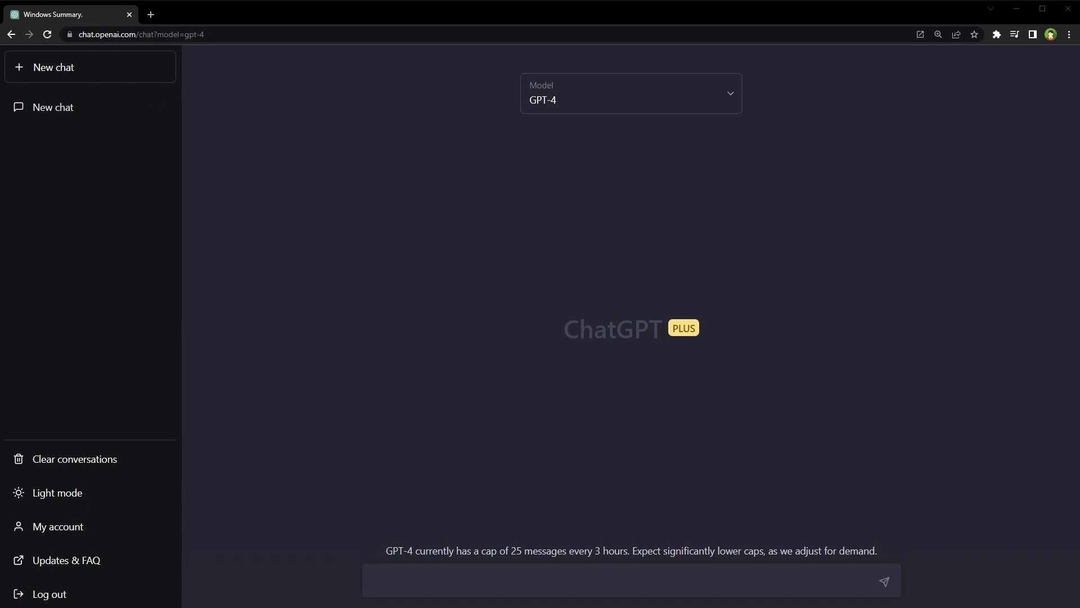
- Keep GPT-4 selected in the model list and send 'Tell me a joke' as a new chat
{"action": "left_click", "coordinate": [589, 96]}
{"action": "mouse_move", "coordinate": [574, 194]}
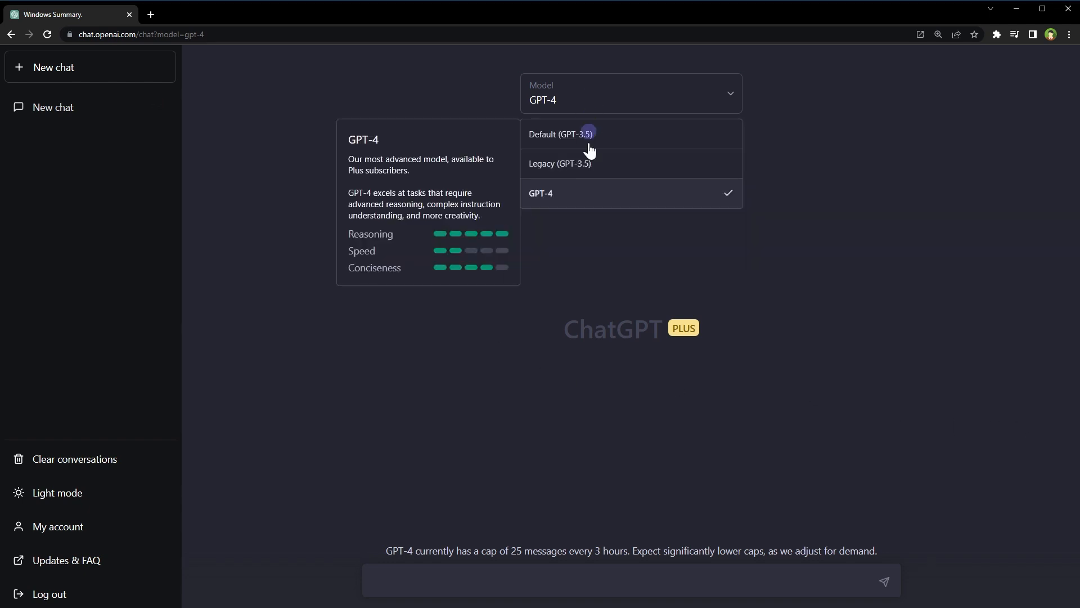
{"action": "left_click", "coordinate": [593, 198]}
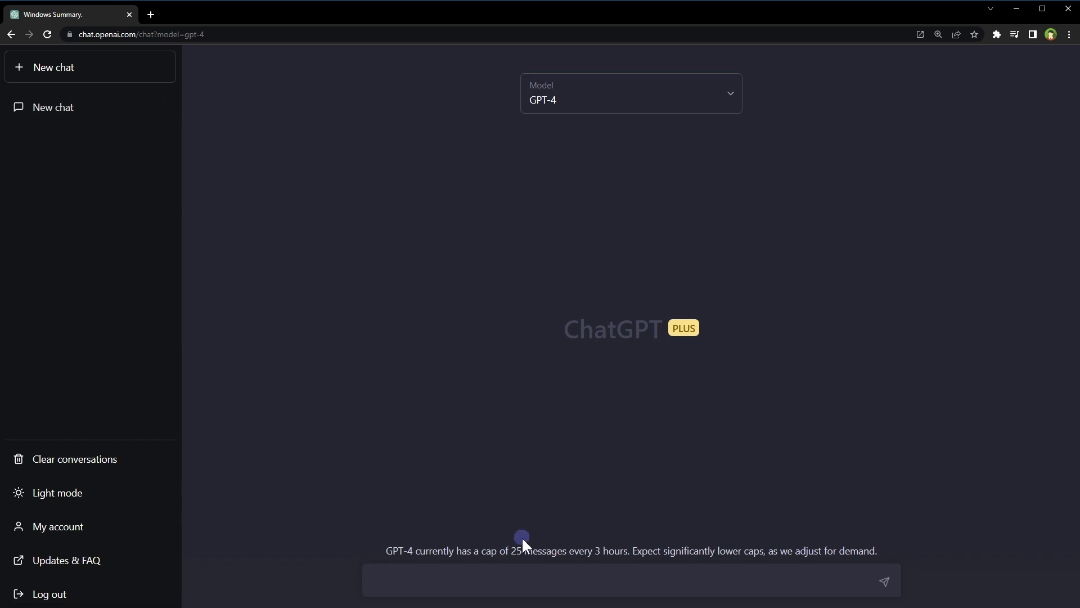
{"action": "left_click", "coordinate": [534, 579]}
{"action": "type", "text": "Tel"}
{"action": "type", "text": "l me a joke"}
{"action": "key", "text": "Return"}
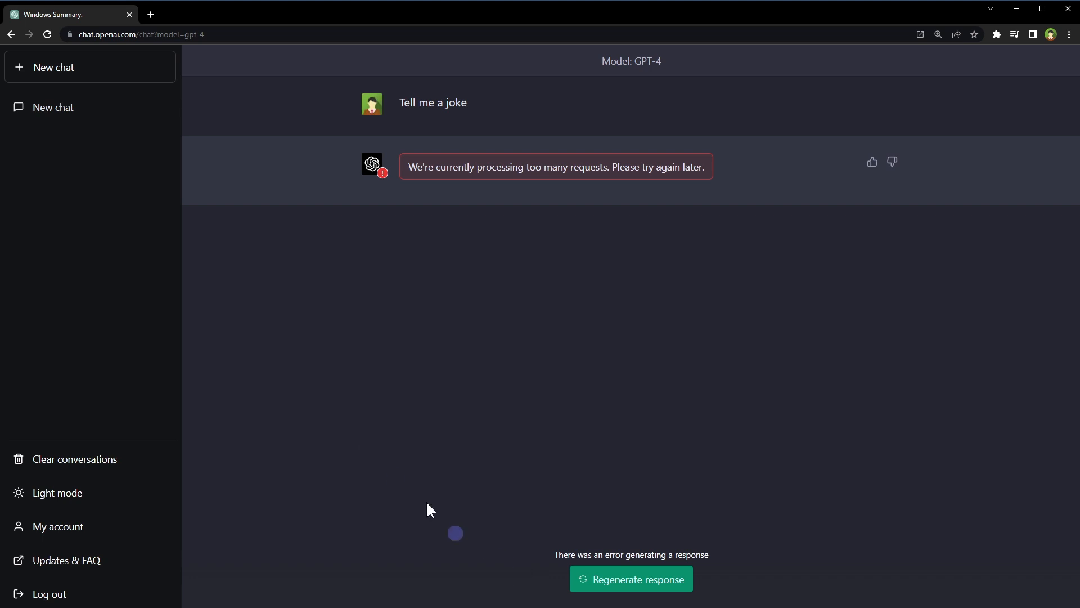
- Clear all saved conversations from the sidebar and confirm the deletion
{"action": "left_click", "coordinate": [77, 111]}
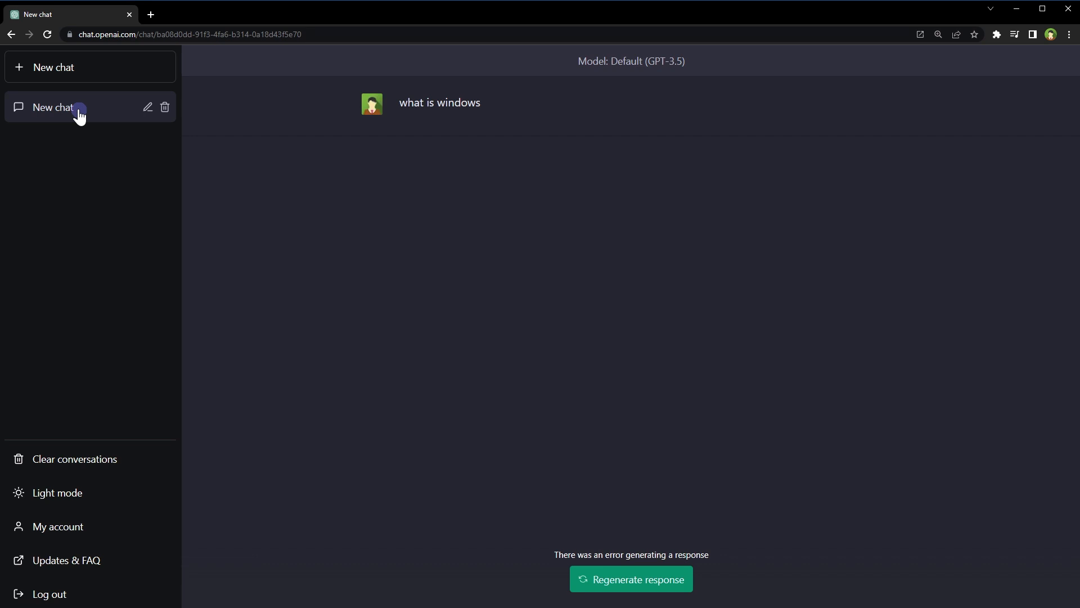
{"action": "left_click", "coordinate": [79, 460]}
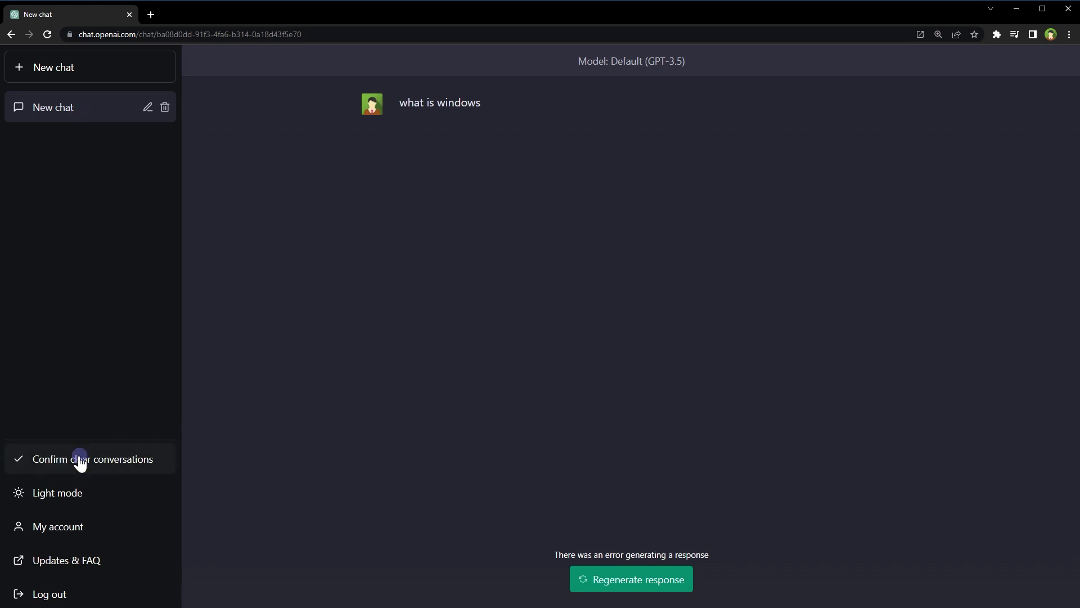
{"action": "left_click", "coordinate": [163, 459]}
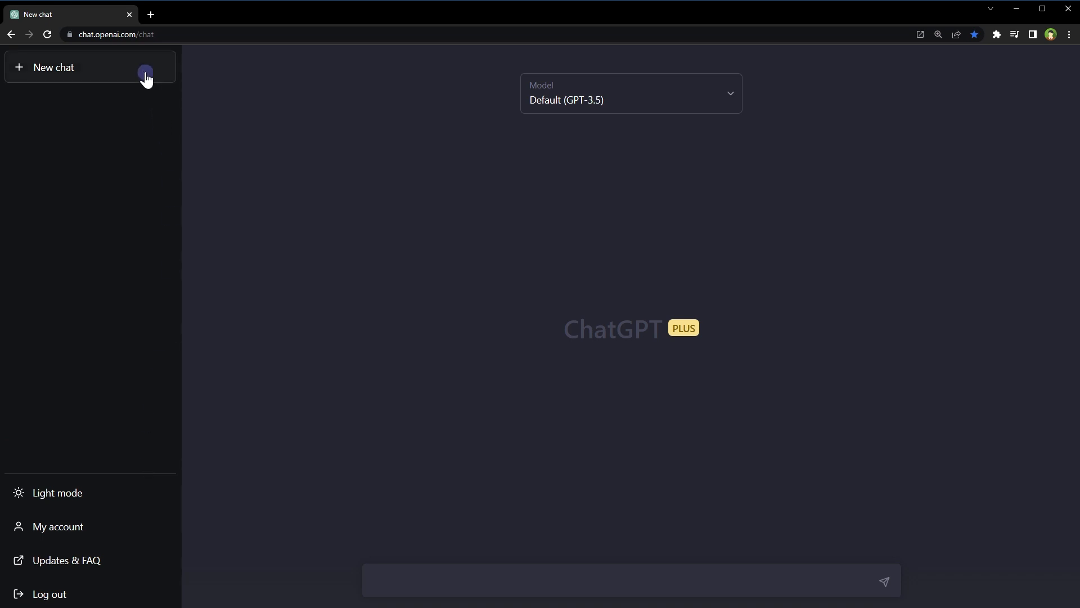
- Switch the new chat's model to Default (GPT-3.5) and focus the message box
{"action": "left_click", "coordinate": [656, 90]}
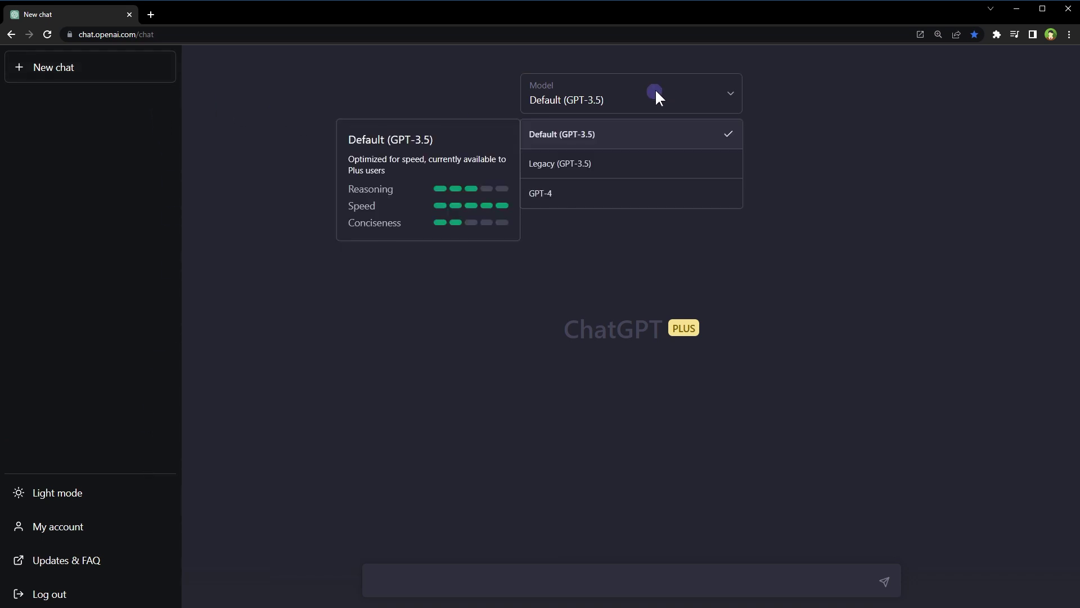
{"action": "left_click", "coordinate": [621, 141]}
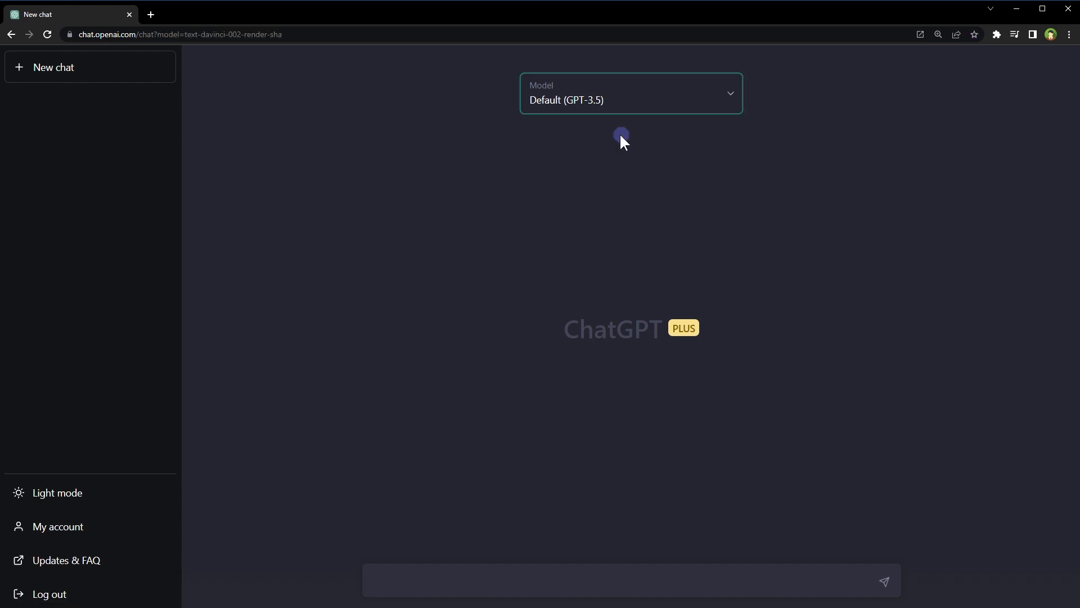
{"action": "left_click", "coordinate": [562, 581]}
{"action": "type", "text": "Name 3 "}
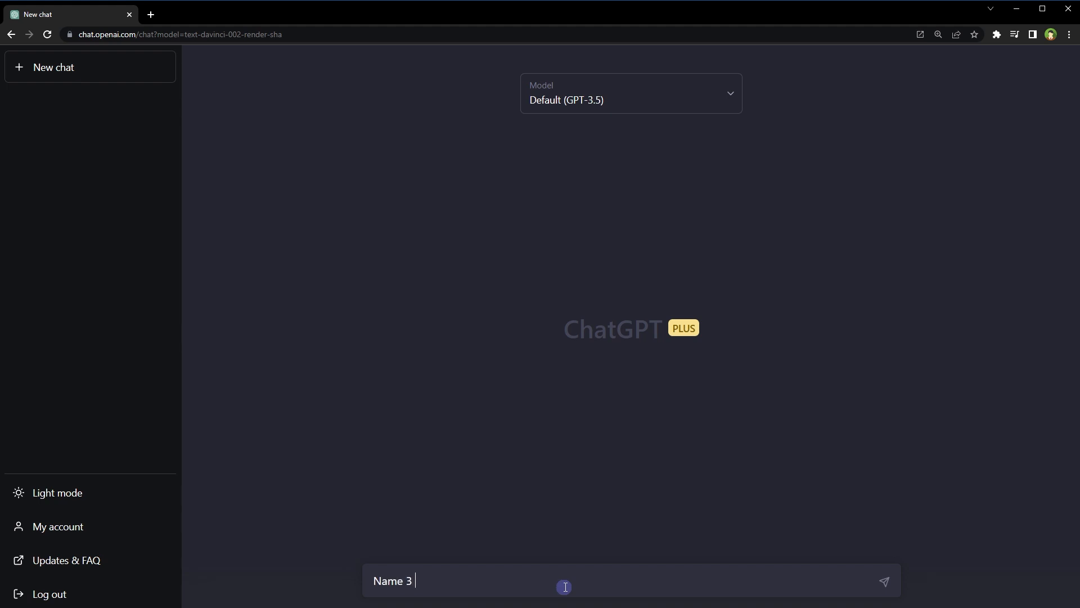
{"action": "type", "text": "popular javascript fra"}
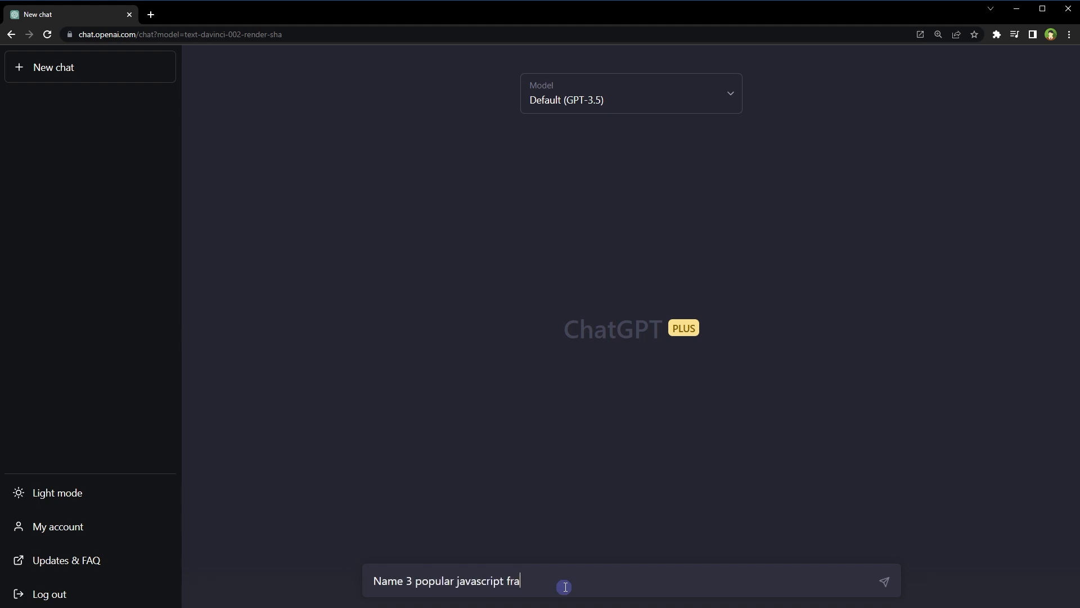
{"action": "type", "text": "meworks"}
- Send 'Name 3 popular javascript frameworks' to GPT-3.5 for an answer
{"action": "key", "text": "Return"}
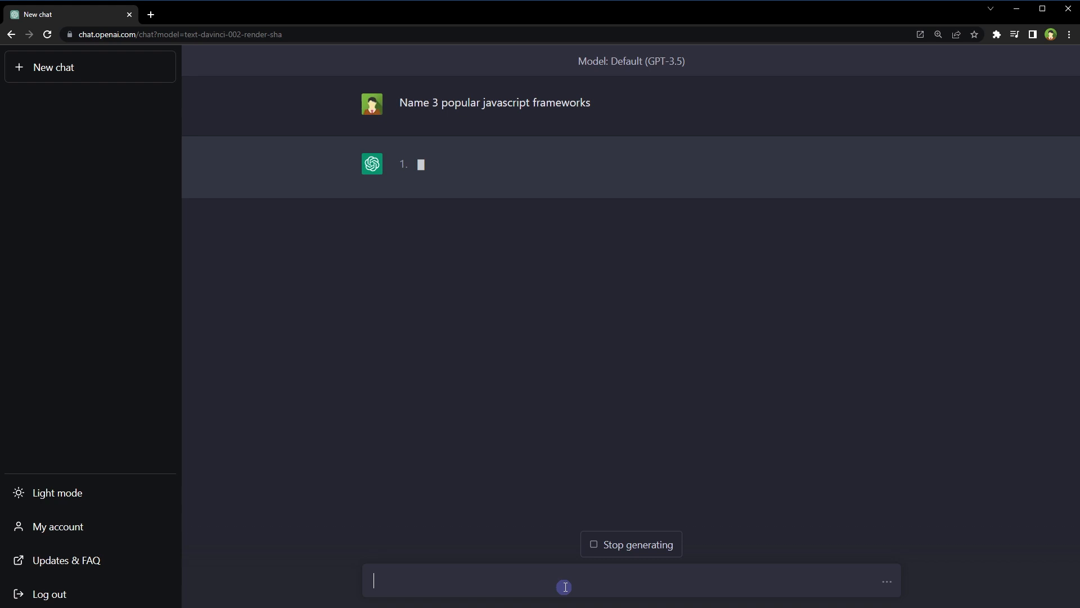